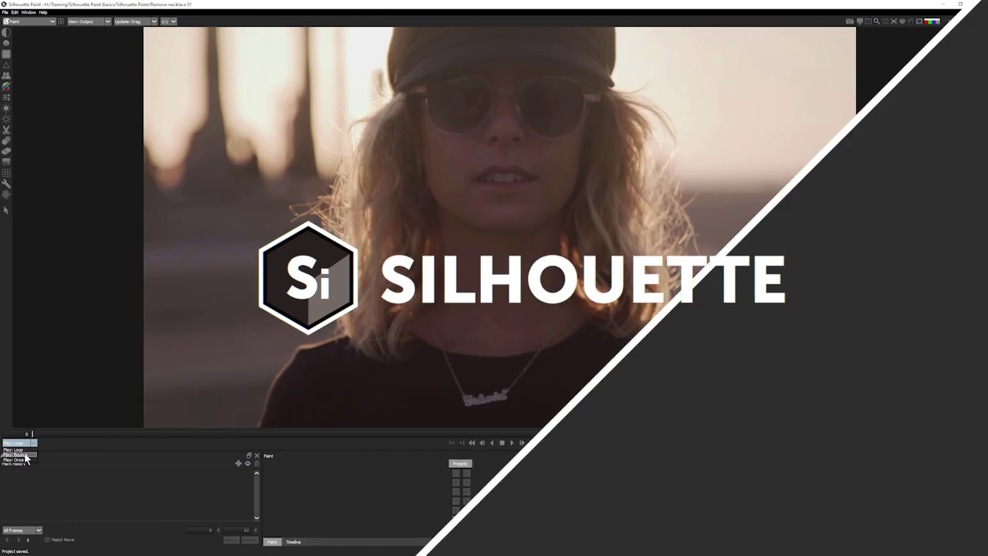
# Smear away the necklace lettering and strand with a larger Drag brush, then compare with the original.
pyautogui.click(521, 442)
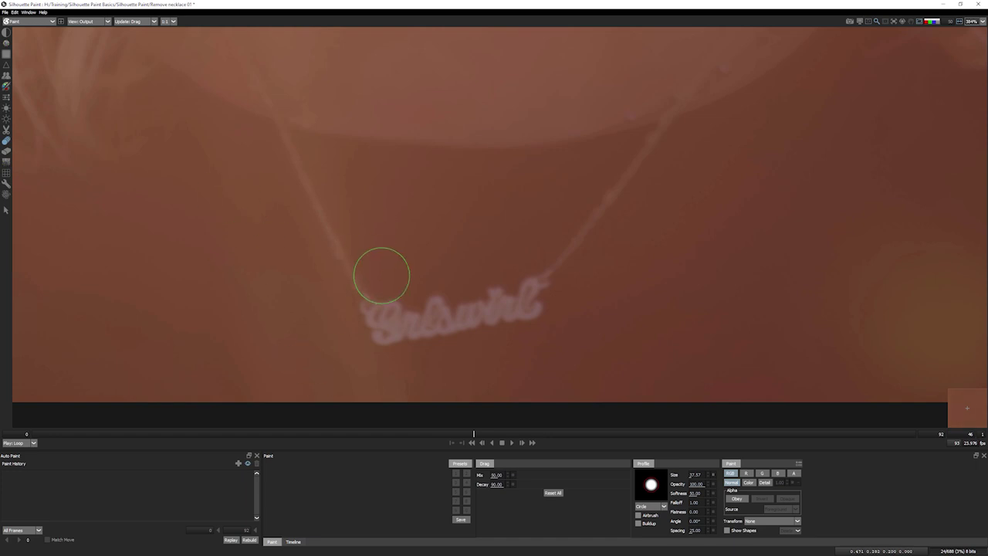
pyautogui.moveTo(382, 276)
pyautogui.mouseDown()
pyautogui.moveTo(484, 322)
pyautogui.moveTo(520, 271)
pyautogui.moveTo(435, 346)
pyautogui.moveTo(443, 243)
pyautogui.mouseUp()
pyautogui.press('2')
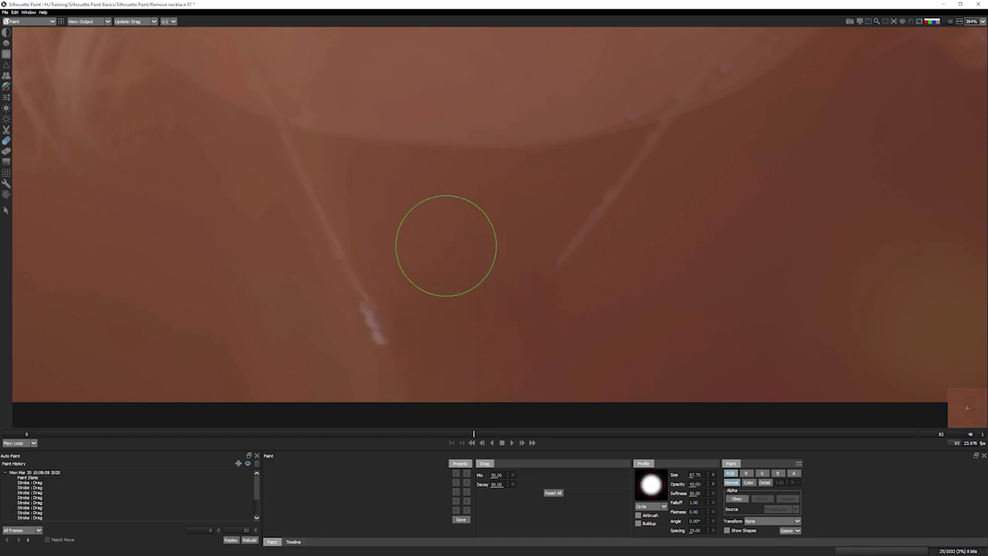
pyautogui.moveTo(511, 353); pyautogui.dragTo(550, 240)
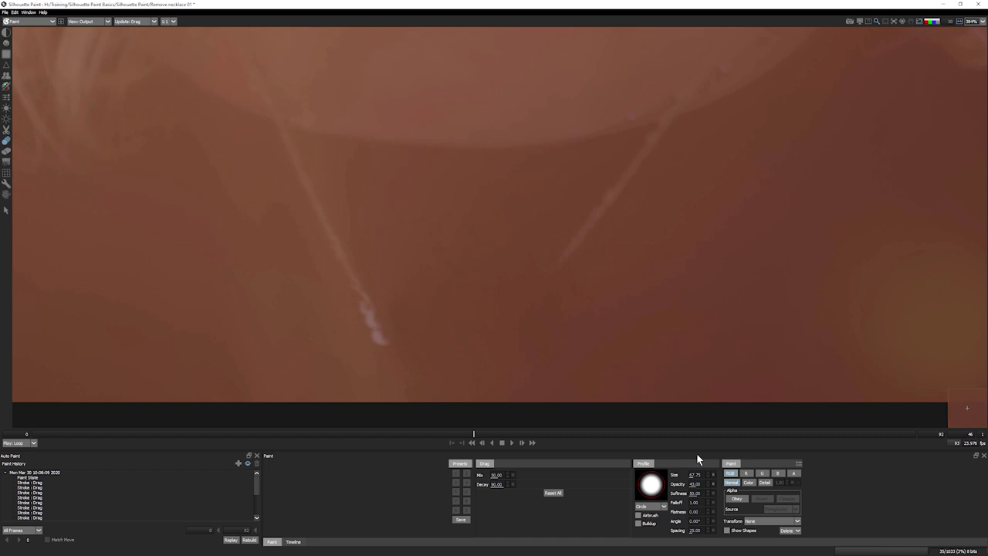
pyautogui.press('f')
pyautogui.press('1')
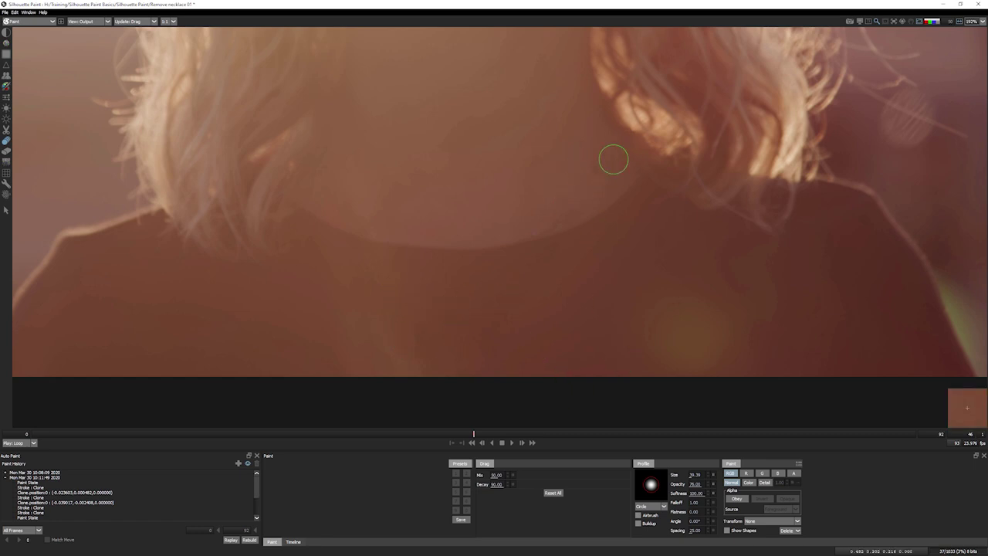
# Paint Clone strokes over the necklace, fine-tuning the clone source offset.
pyautogui.press('f')
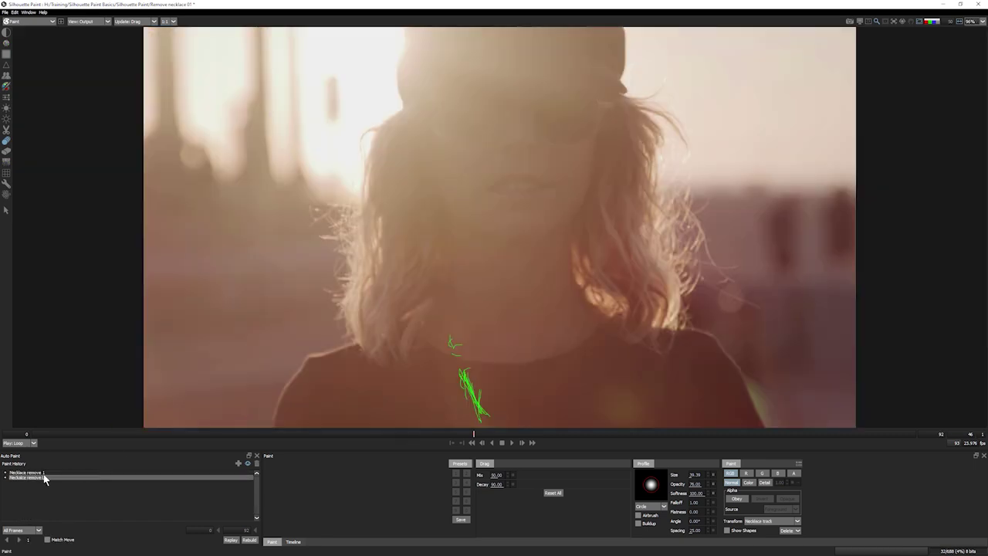
pyautogui.click(39, 477)
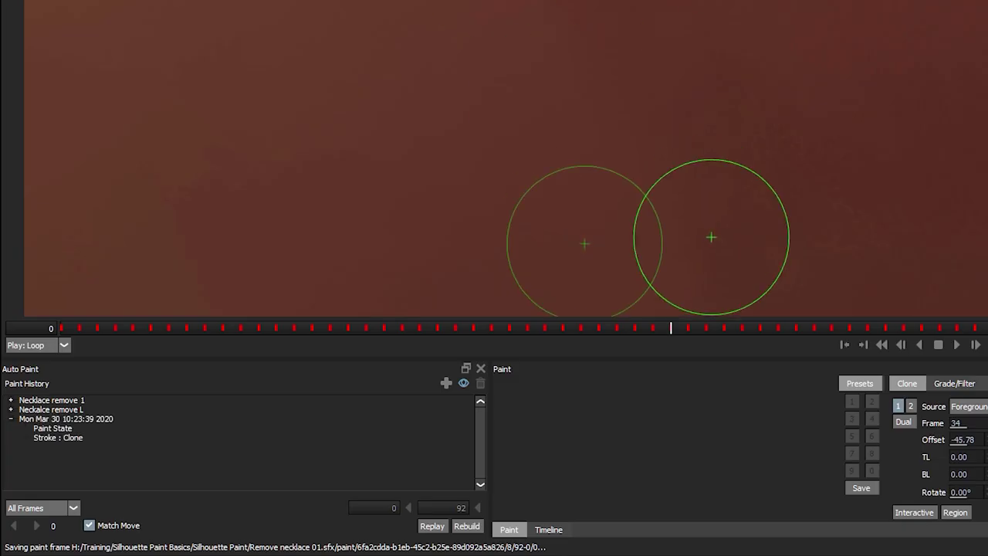
pyautogui.moveTo(379, 385); pyautogui.dragTo(372, 410)
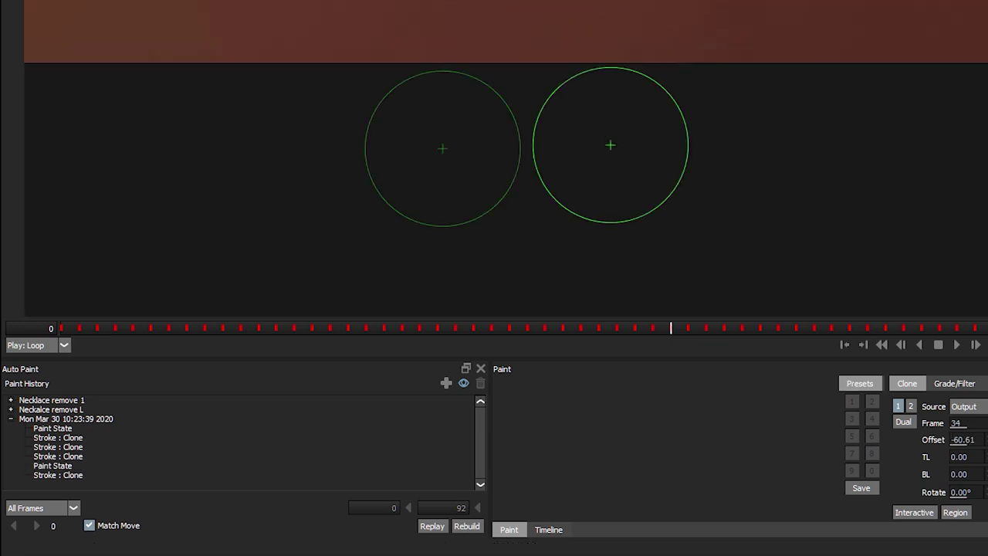
pyautogui.moveTo(609, 146); pyautogui.dragTo(816, 146)
pyautogui.moveTo(834, 49)
pyautogui.mouseDown()
pyautogui.moveTo(750, 55)
pyautogui.moveTo(755, 45)
pyautogui.mouseUp()
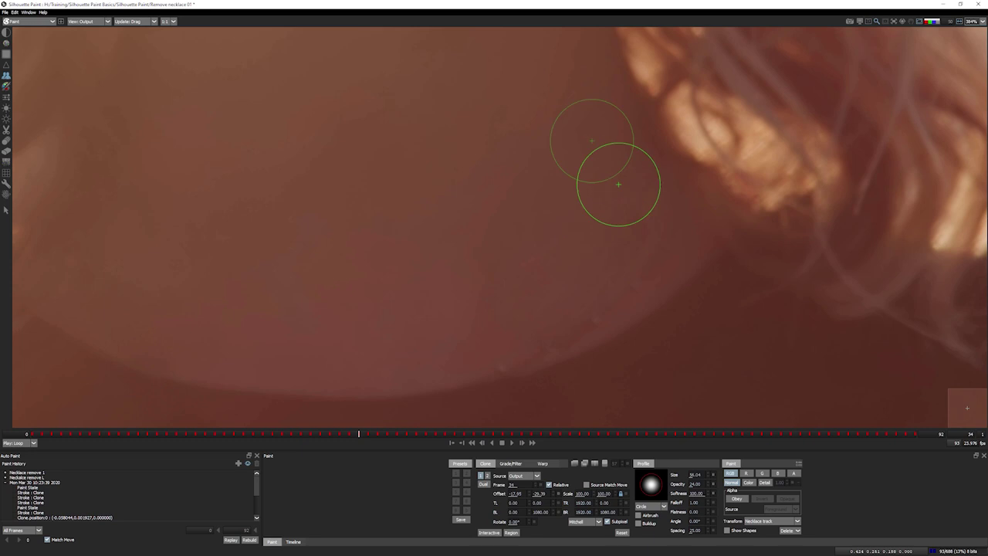
pyautogui.moveTo(618, 183)
pyautogui.mouseDown()
pyautogui.moveTo(609, 213)
pyautogui.moveTo(642, 194)
pyautogui.moveTo(590, 278)
pyautogui.mouseUp()
# View the necklace-free output and select the latest clone stroke group in Paint History.
pyautogui.press('f')
pyautogui.press('d')
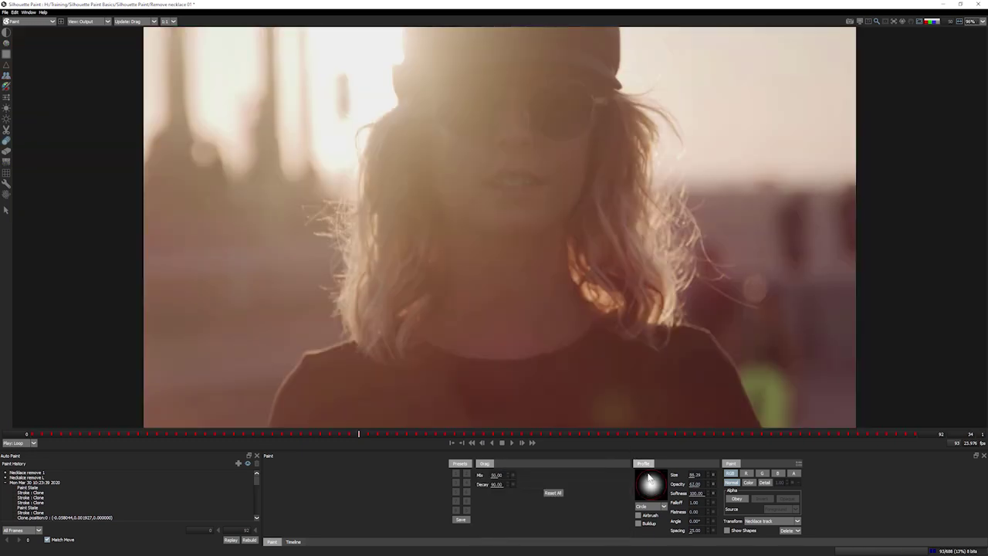
pyautogui.press('3')
pyautogui.click(6, 482)
pyautogui.click(24, 483)
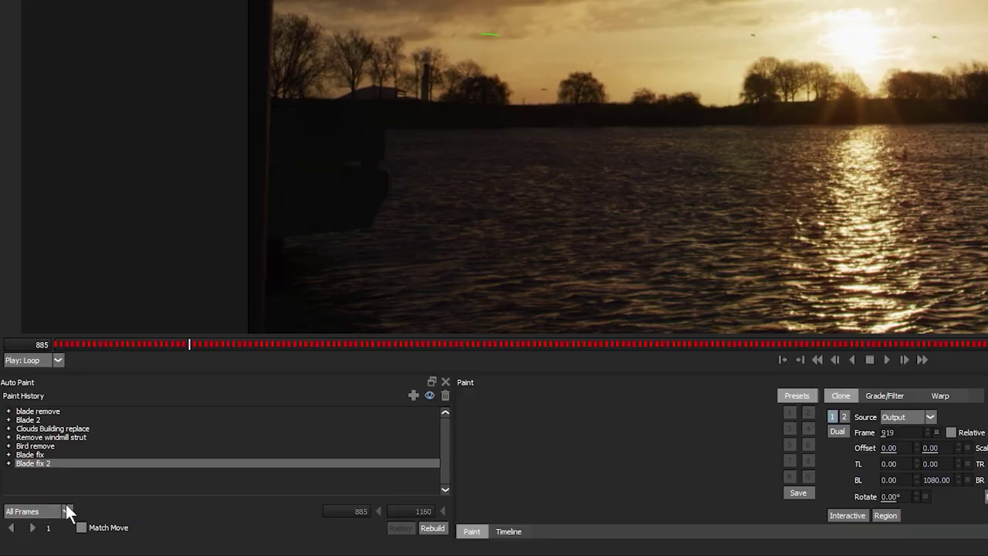
# Set the Auto Paint range to Custom (885–910), select all seven paint groups and rebuild.
pyautogui.click(67, 510)
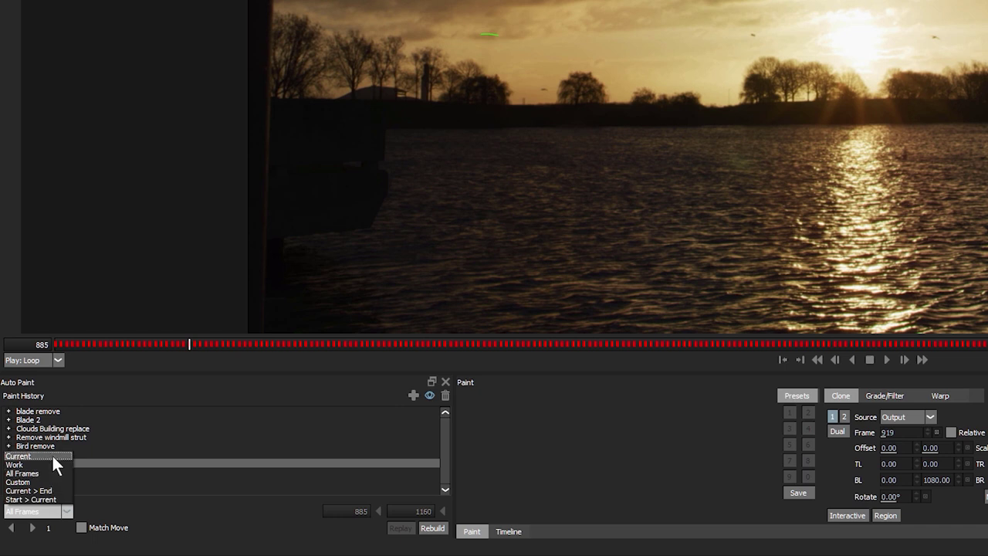
pyautogui.click(68, 483)
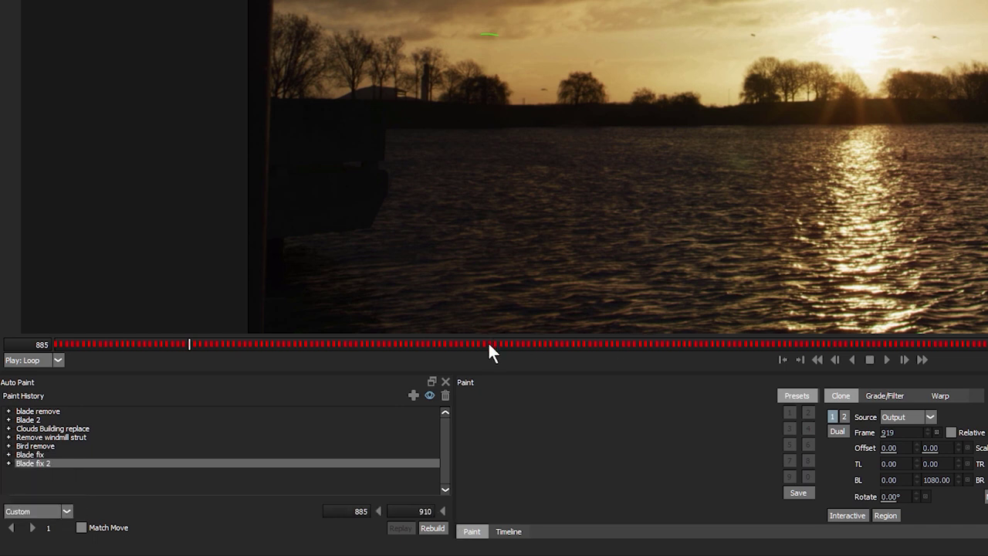
pyautogui.moveTo(36, 412); pyautogui.dragTo(46, 479)
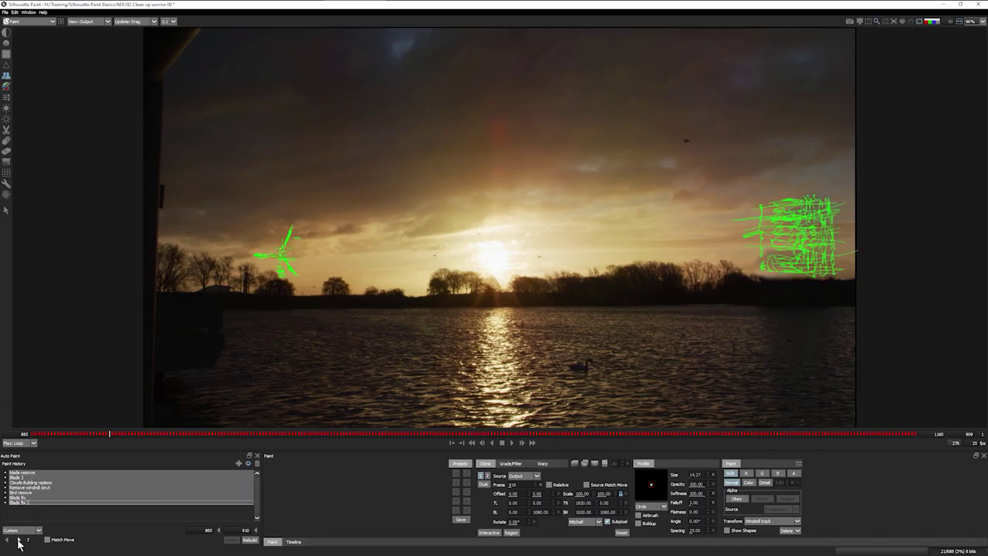
pyautogui.click(250, 540)
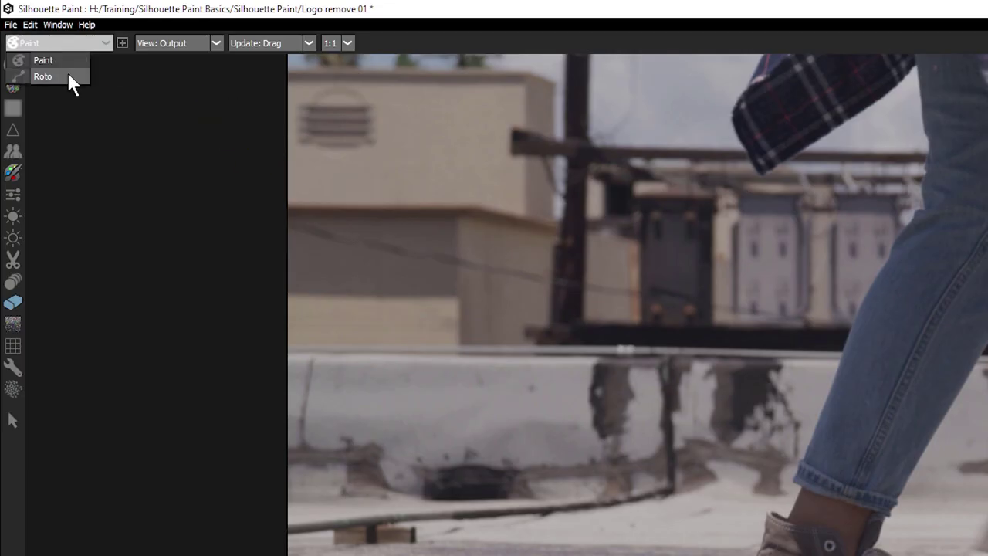
# In the Roto module, track the shoe shape forward through the clip and play it back.
pyautogui.click(67, 75)
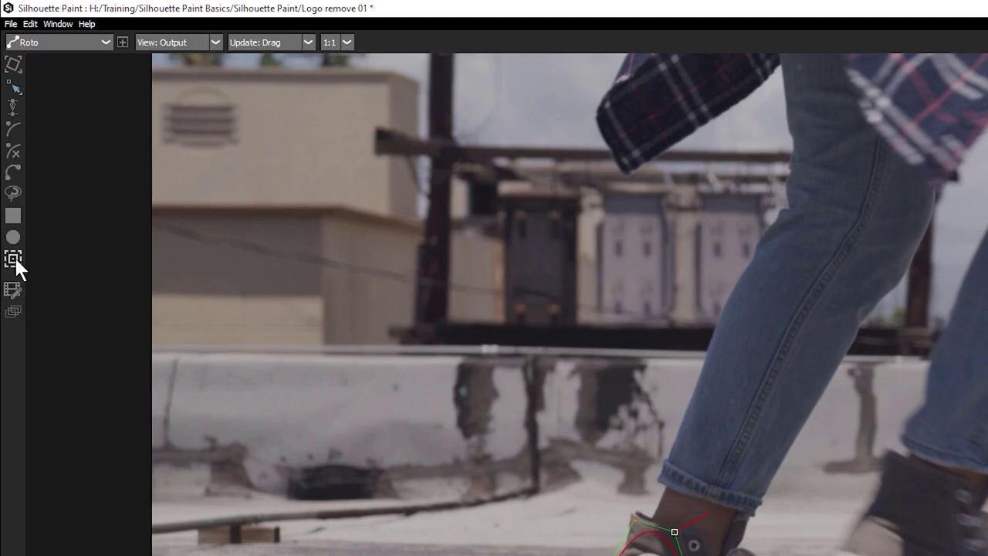
pyautogui.click(13, 262)
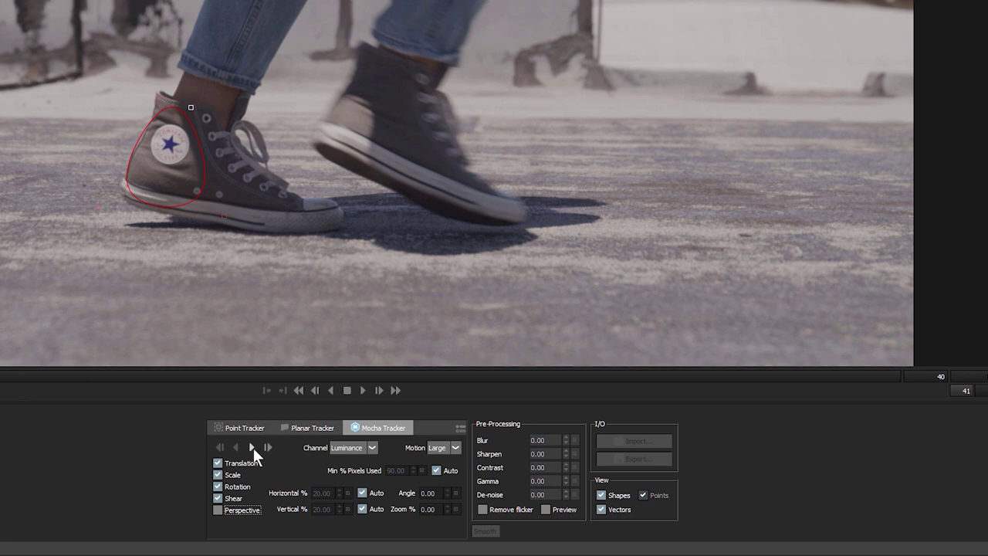
pyautogui.press('t')
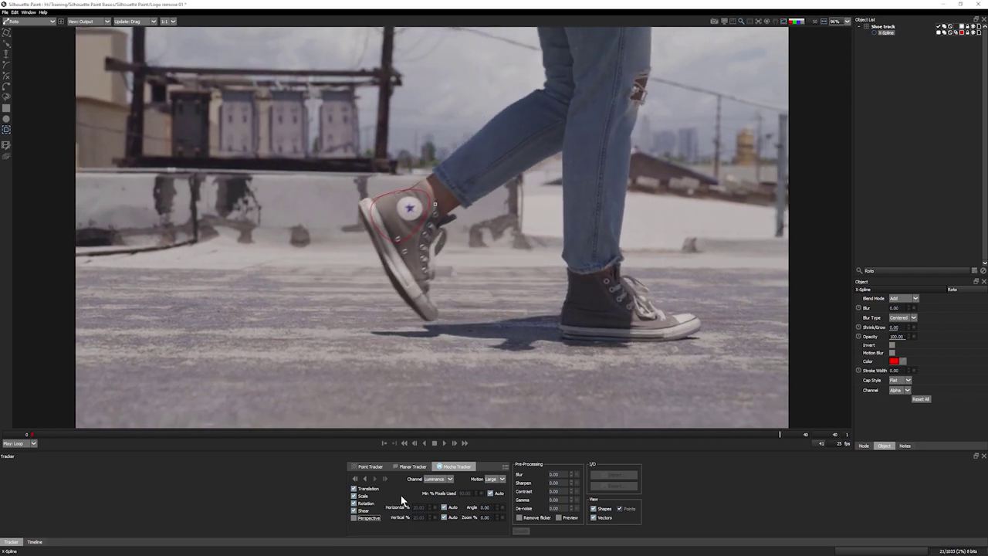
pyautogui.click(444, 443)
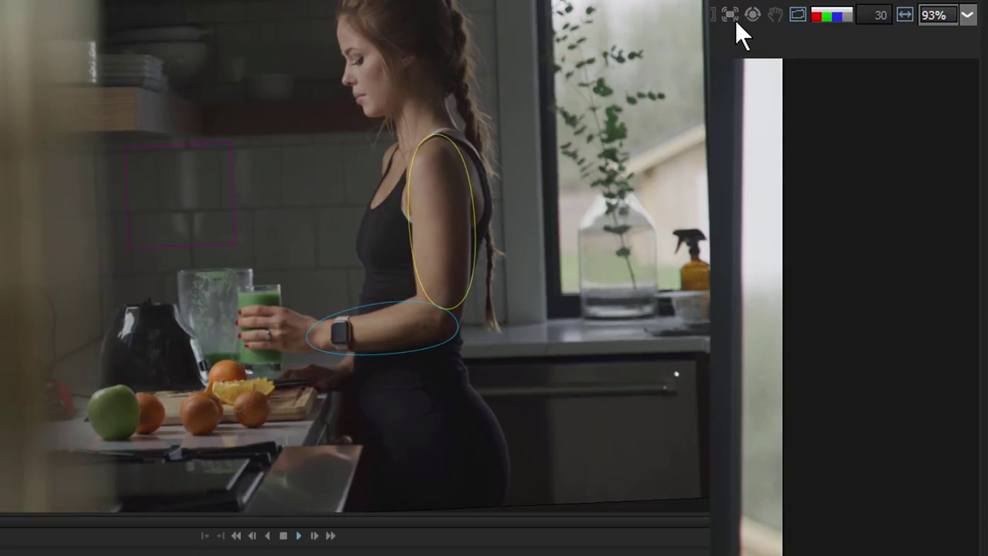
pyautogui.click(734, 19)
pyautogui.moveTo(829, 81)
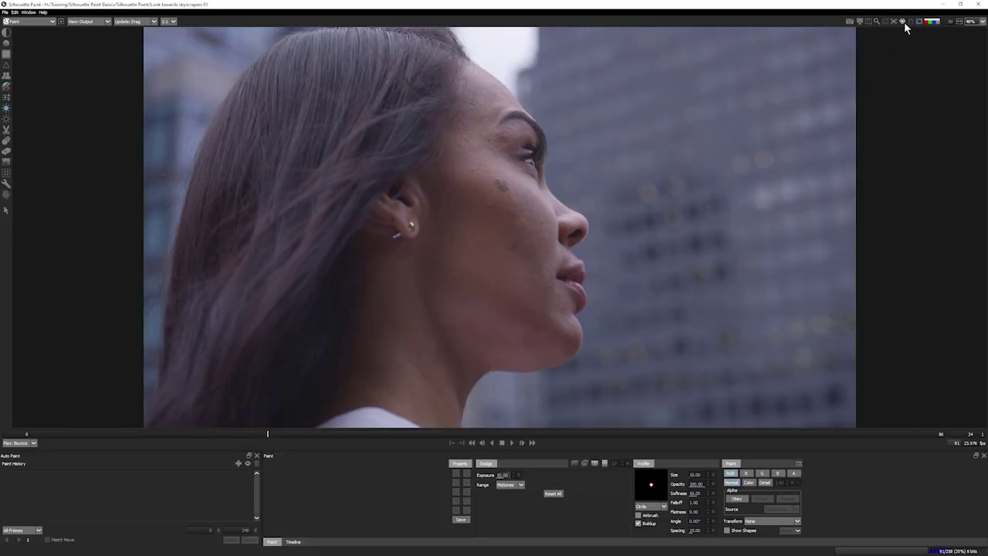
# Stabilize the viewer on the Under chin roto layer and play the clip.
pyautogui.click(895, 23)
pyautogui.moveTo(895, 46)
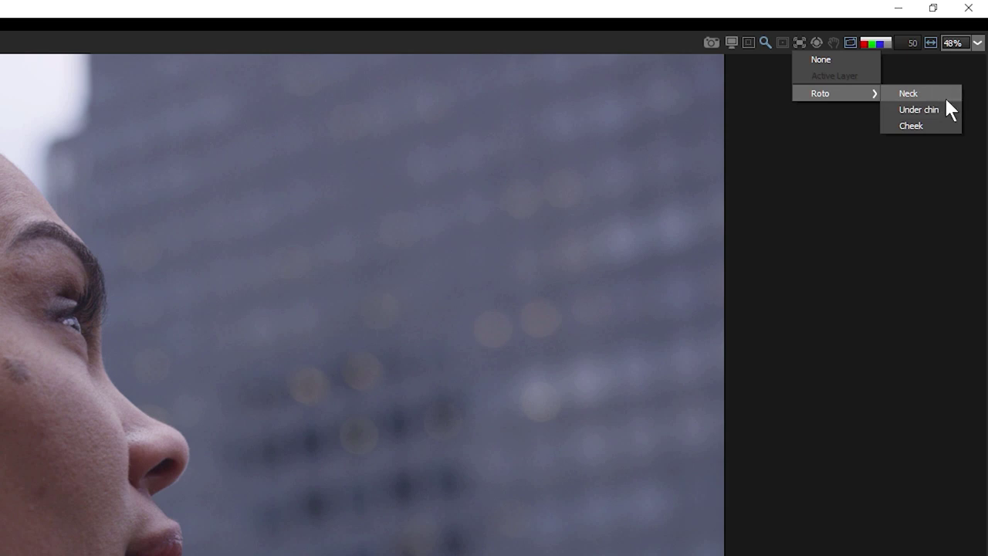
pyautogui.click(946, 98)
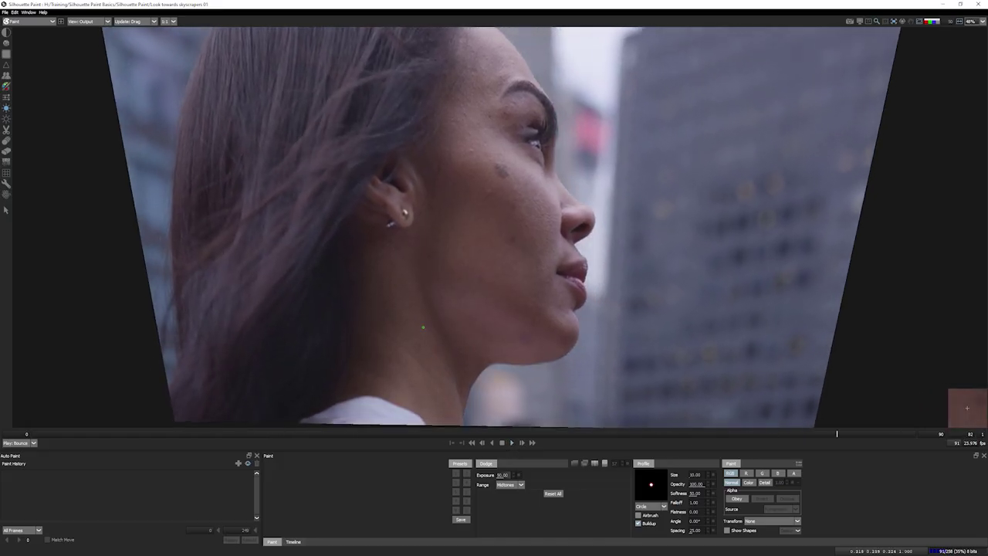
pyautogui.click(898, 22)
pyautogui.click(909, 48)
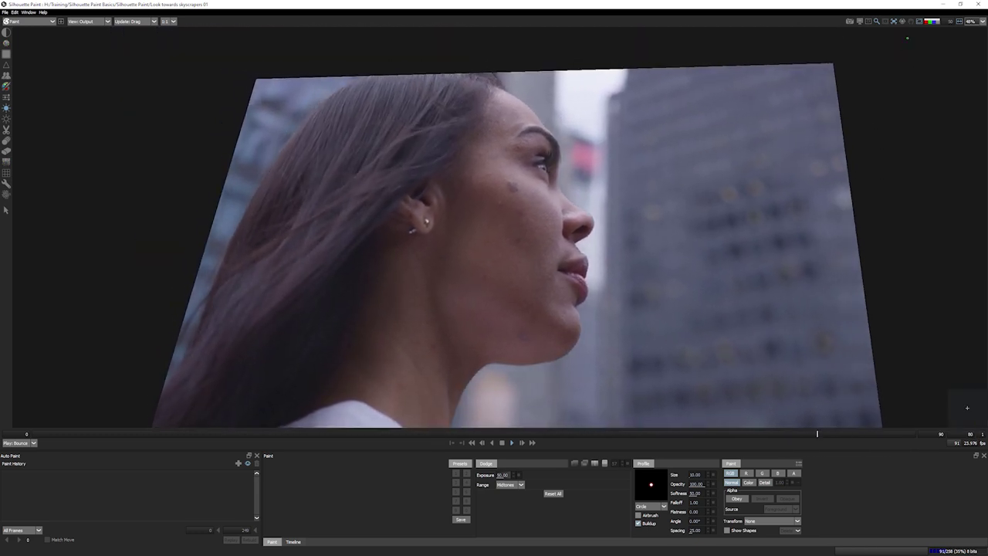
# Switch the viewer stabilization to another roto layer, the cheek track.
pyautogui.click(903, 23)
pyautogui.moveTo(911, 47)
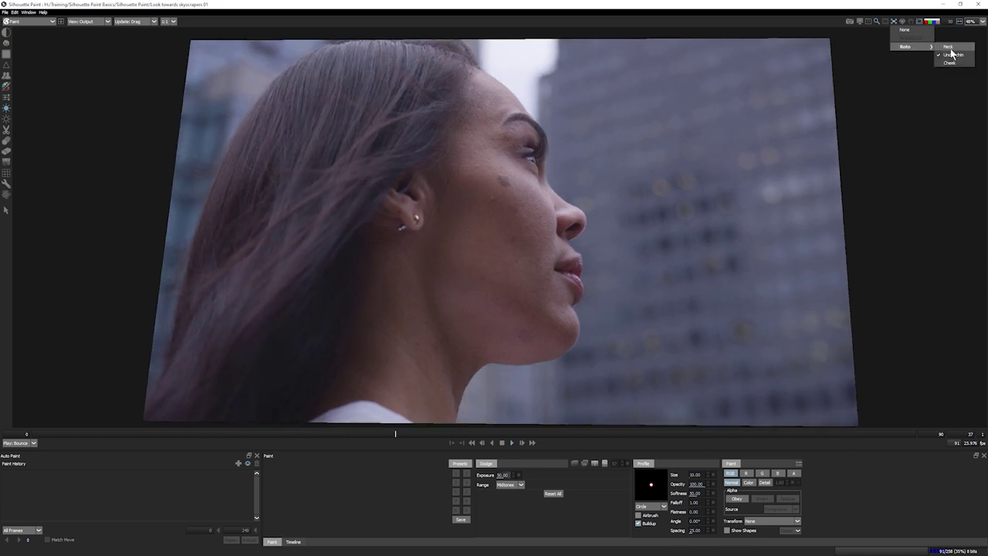
pyautogui.click(952, 63)
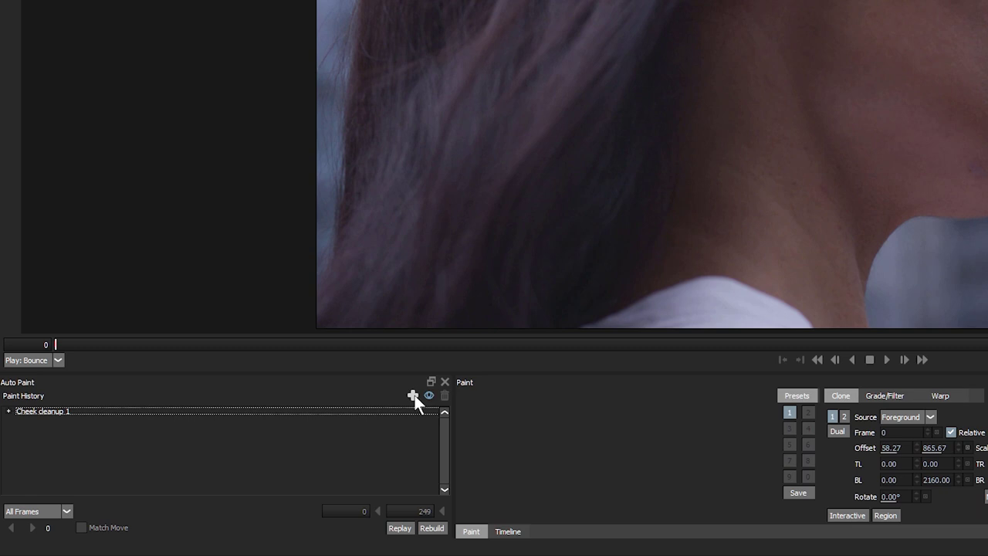
# Add a new Paint History entry named 'Chin cleanup 1'.
pyautogui.click(414, 396)
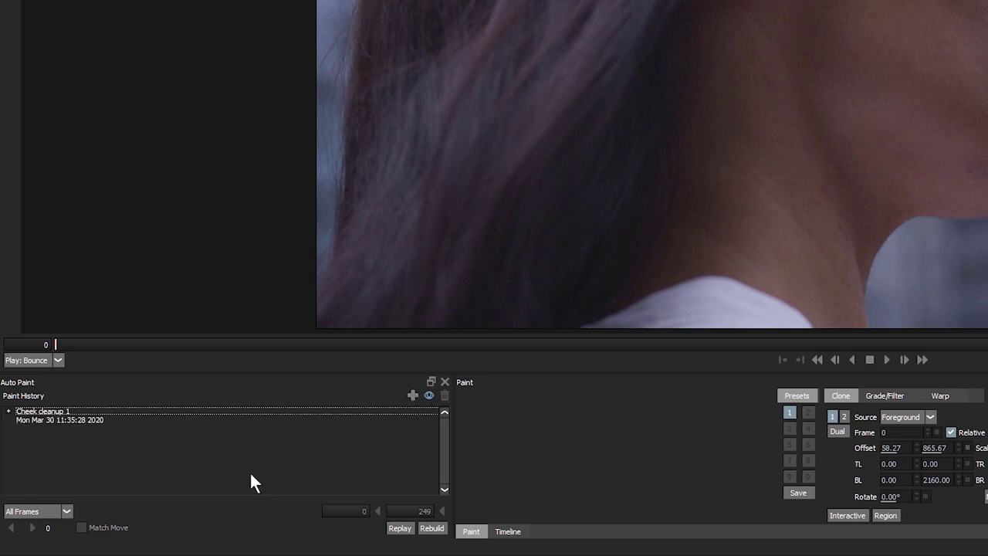
pyautogui.click(77, 421)
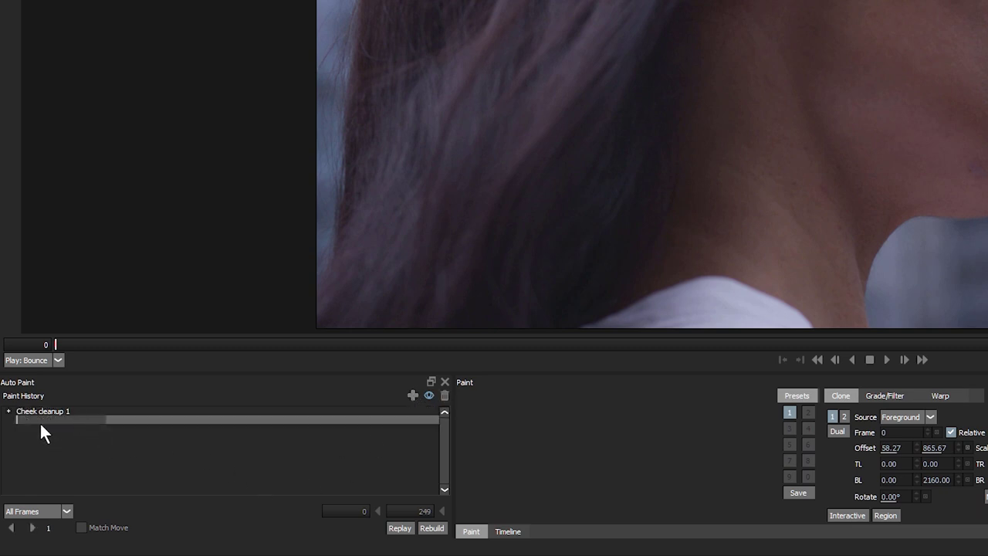
pyautogui.write('Chin ')
pyautogui.write('cleanup')
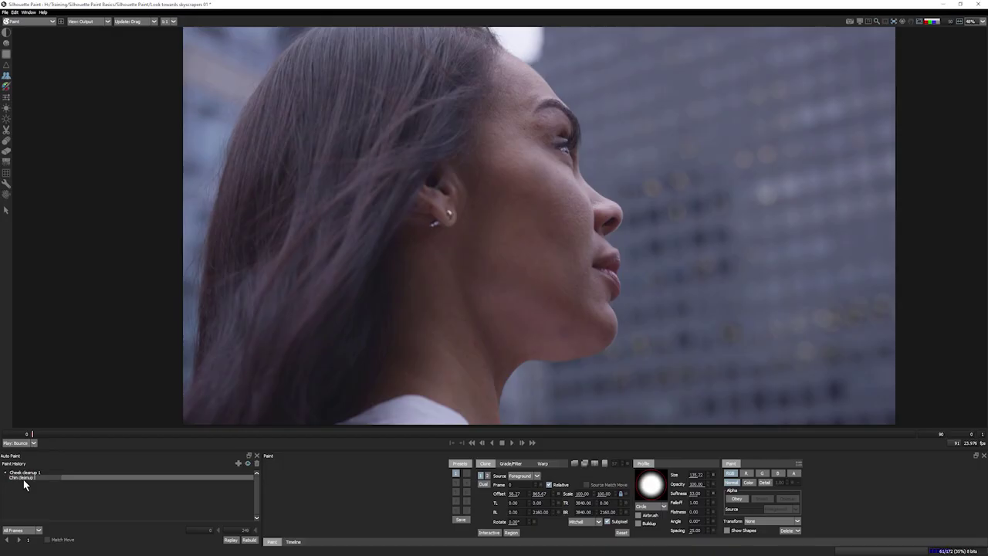
pyautogui.write(' 1')
pyautogui.press('Return')
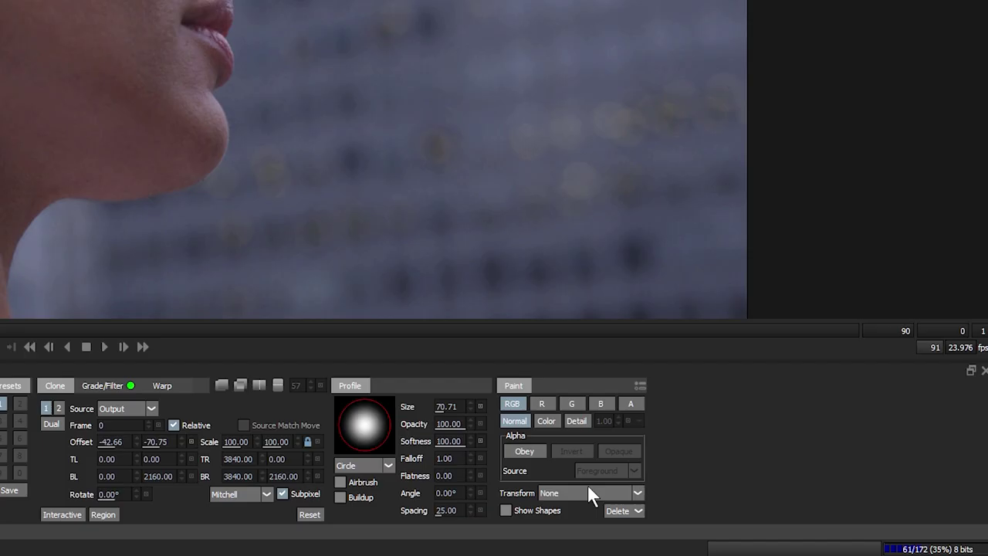
# Set the paint Transform to the roto track and replay the strokes forward with Match Move.
pyautogui.click(577, 500)
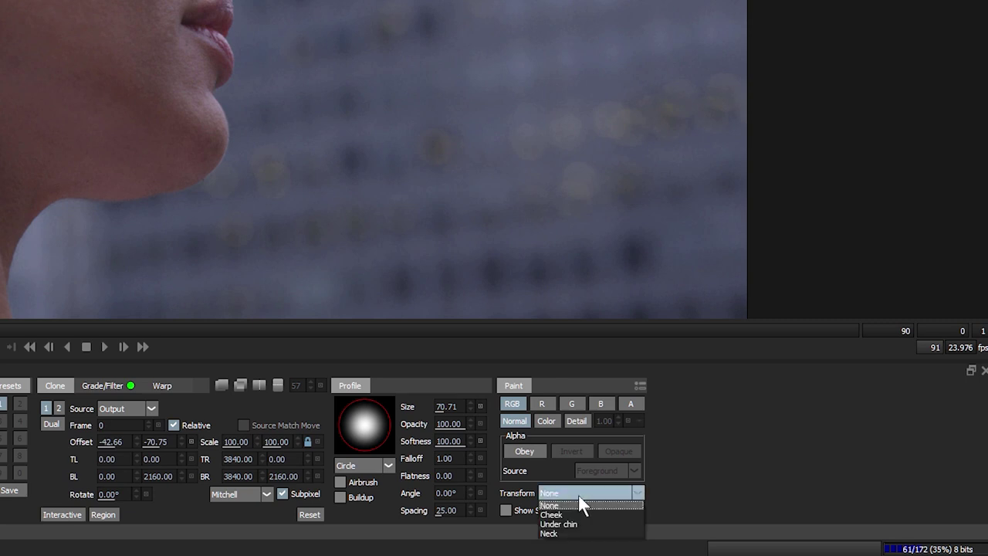
pyautogui.click(591, 513)
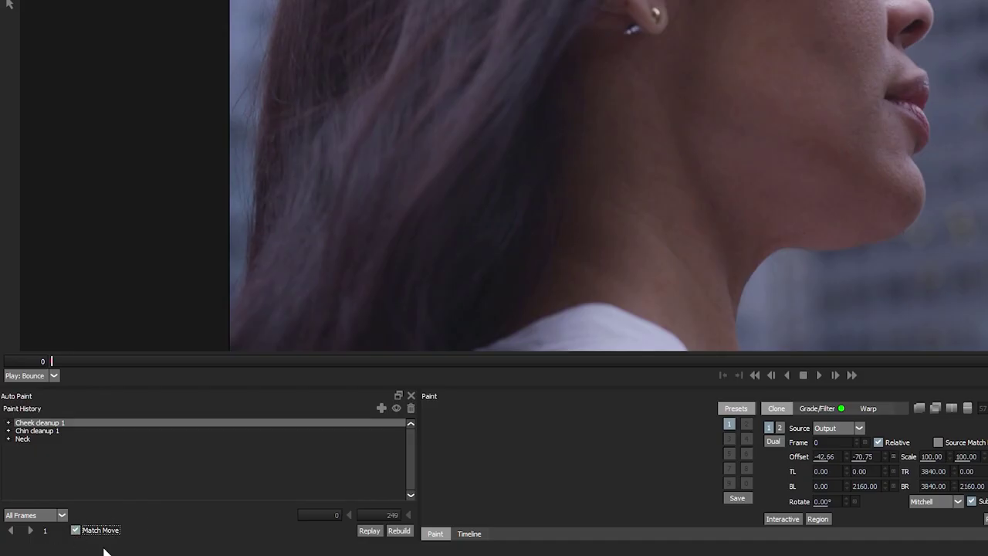
pyautogui.click(31, 533)
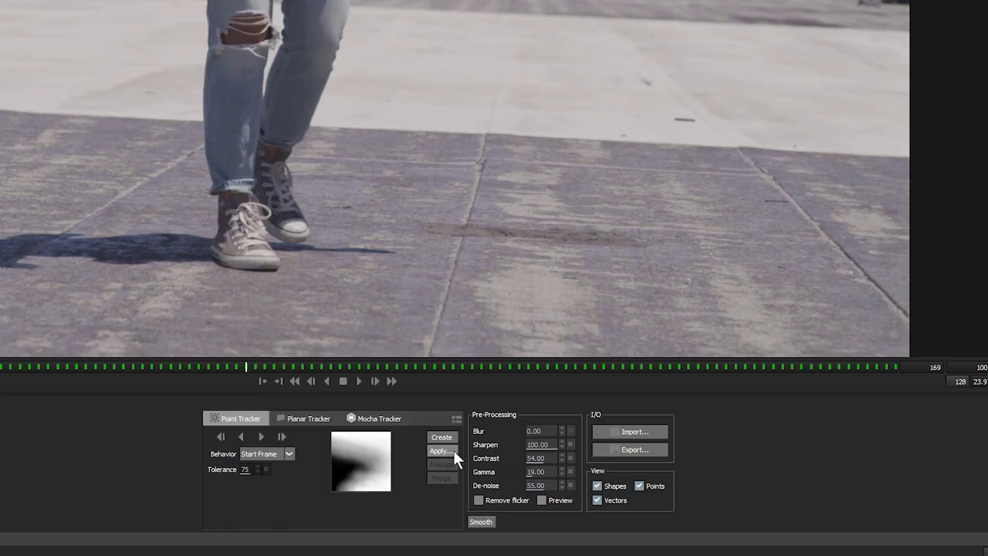
# Apply the shoe track from the Point Tracker panel as a match move.
pyautogui.click(455, 450)
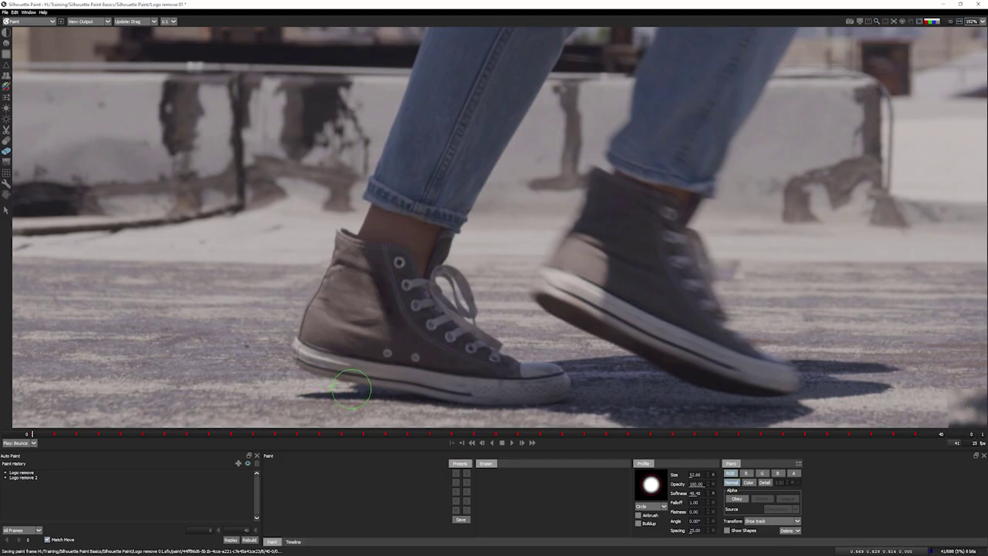
# Paint out the shoe logo, scrub back to around frame 28, and shrink the brush to 16.76.
pyautogui.hotkey('ctrl', 'z')
pyautogui.moveTo(324, 298)
pyautogui.mouseDown()
pyautogui.moveTo(348, 311)
pyautogui.moveTo(334, 314)
pyautogui.moveTo(375, 313)
pyautogui.moveTo(368, 281)
pyautogui.moveTo(338, 302)
pyautogui.moveTo(325, 296)
pyautogui.moveTo(336, 279)
pyautogui.moveTo(372, 306)
pyautogui.moveTo(336, 274)
pyautogui.moveTo(371, 284)
pyautogui.mouseUp()
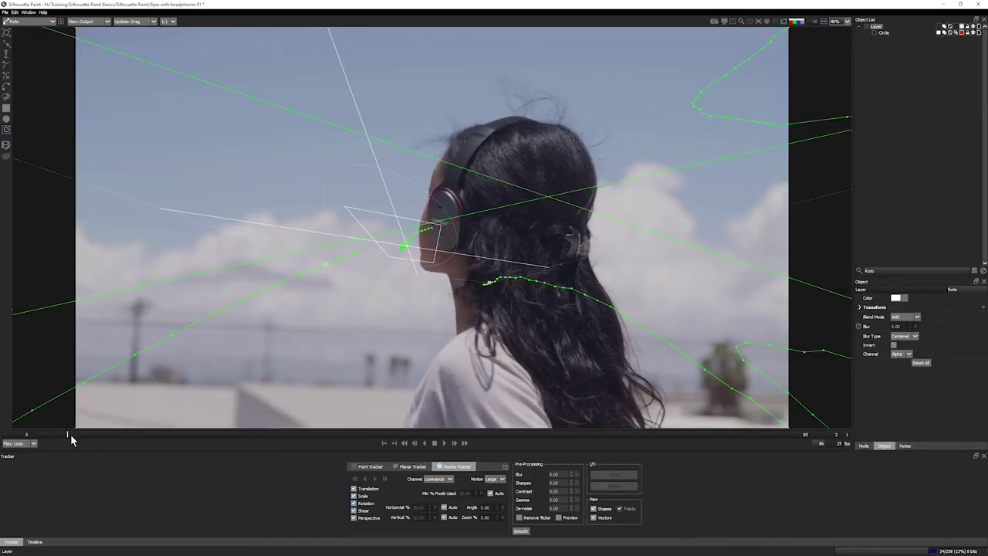
pyautogui.moveTo(328, 429); pyautogui.dragTo(282, 429)
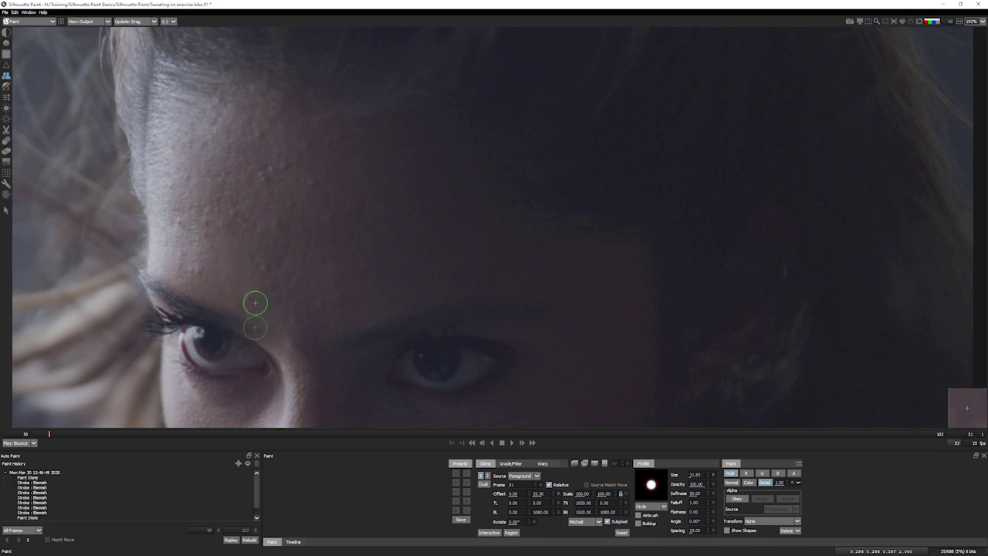
pyautogui.press('[')
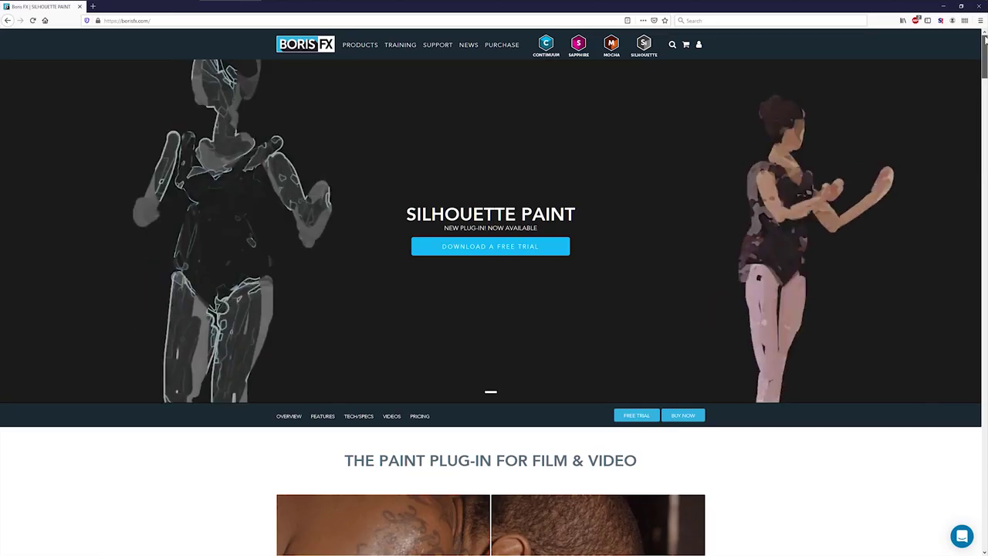
pyautogui.moveTo(984, 37); pyautogui.dragTo(983, 134)
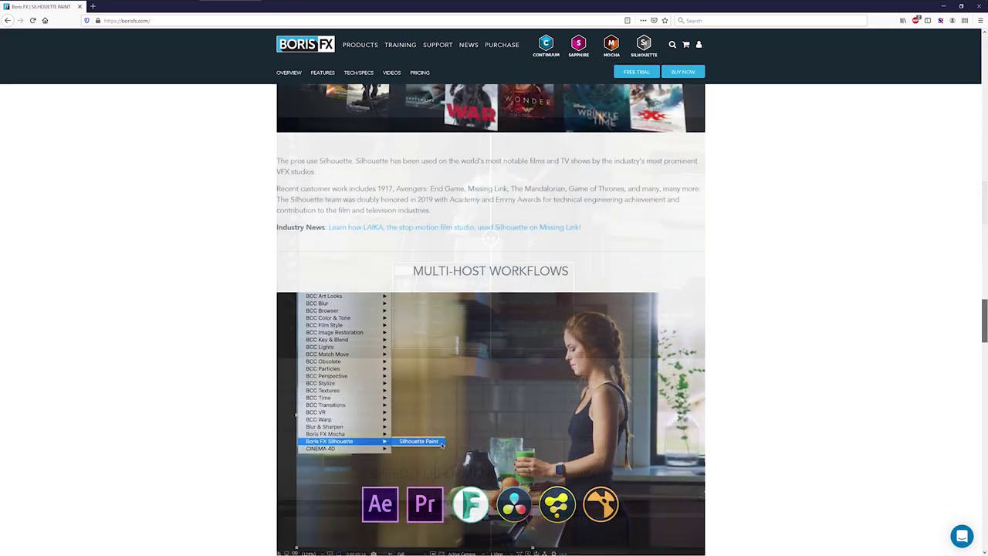